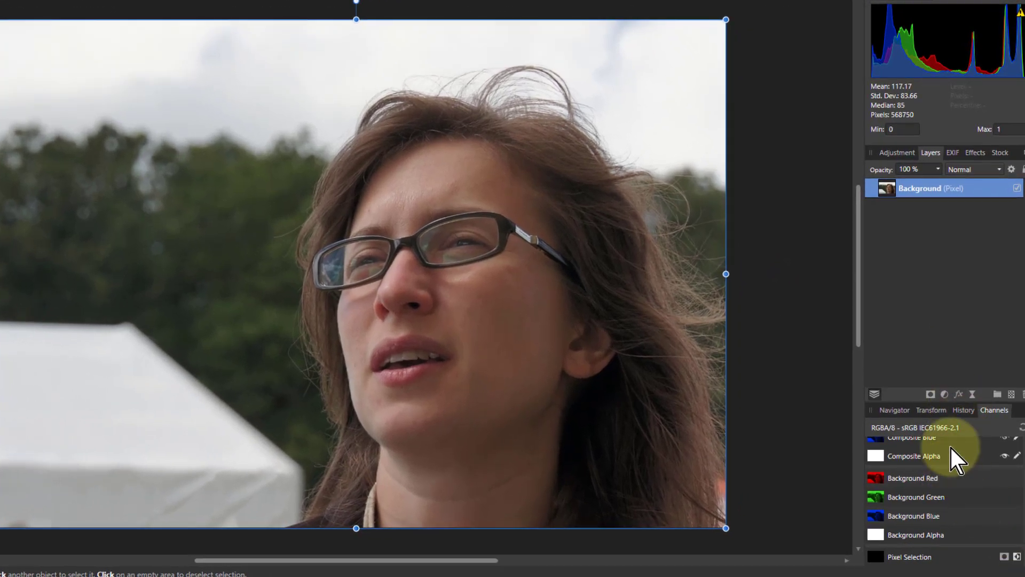
- Create a grayscale layer from the Background's red channel
{"action": "scroll", "coordinate": [935, 520], "scroll_direction": "up", "scroll_amount": 2}
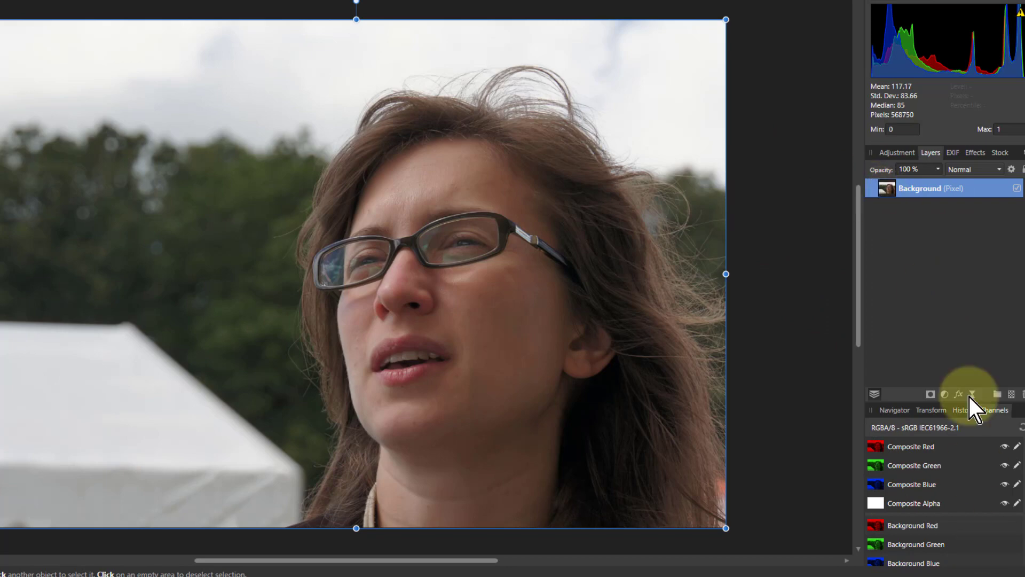
{"action": "scroll", "coordinate": [945, 518], "scroll_direction": "down", "scroll_amount": 2}
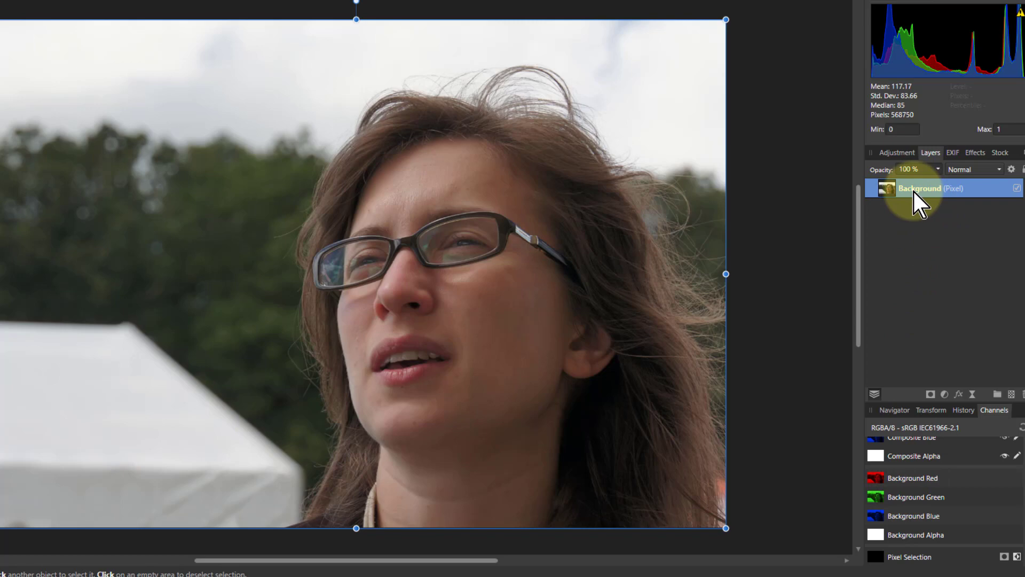
{"action": "right_click", "coordinate": [901, 476]}
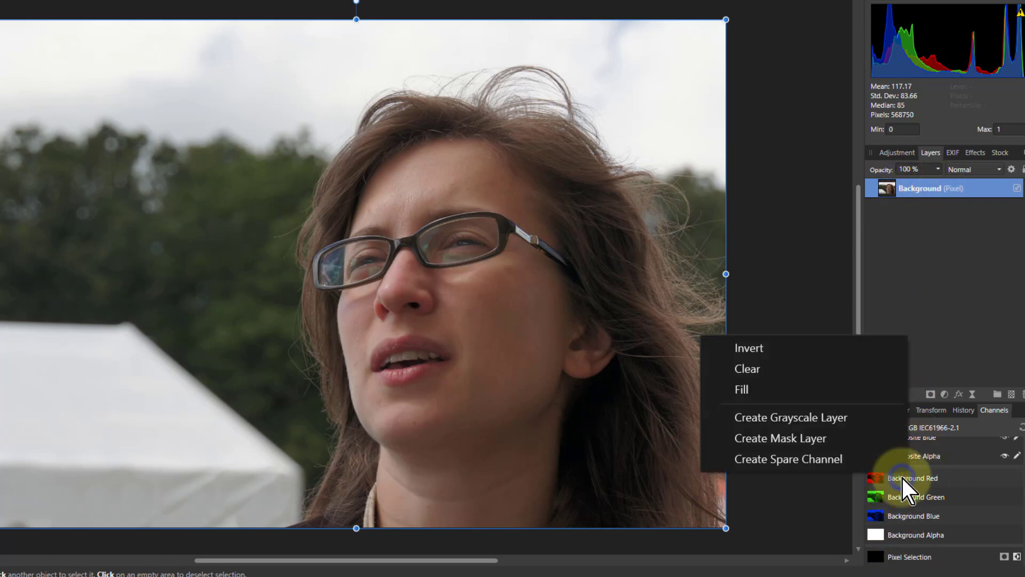
{"action": "left_click", "coordinate": [812, 426]}
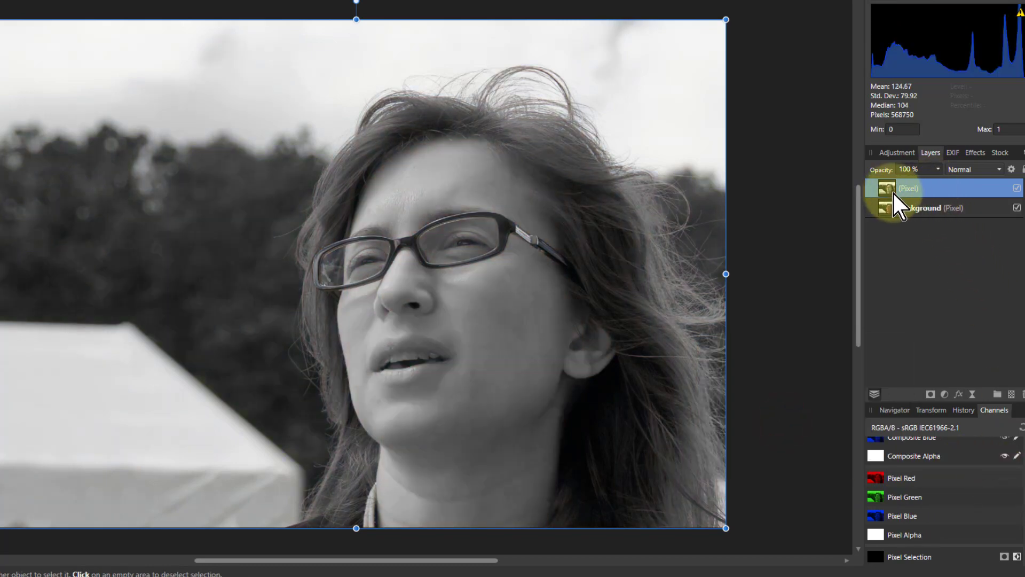
{"action": "left_click", "coordinate": [340, 405]}
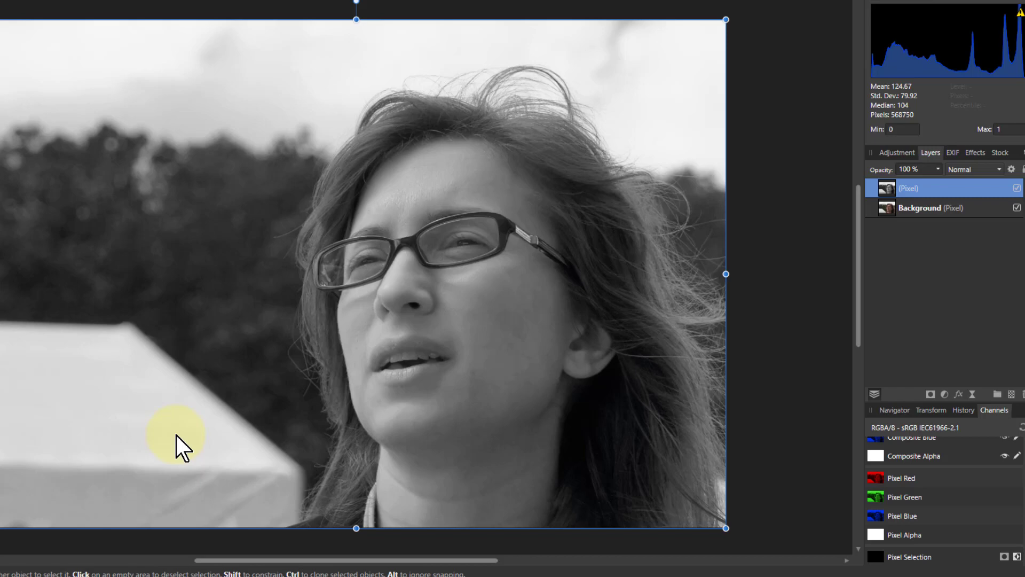
- Hide the new grayscale layer and rename it R
{"action": "left_click", "coordinate": [889, 208]}
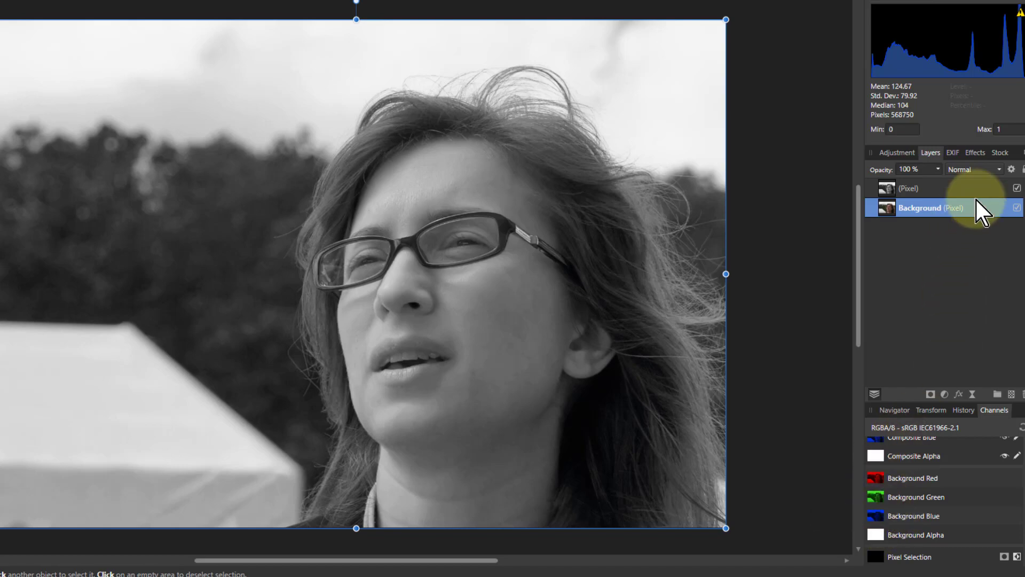
{"action": "left_click", "coordinate": [1016, 188]}
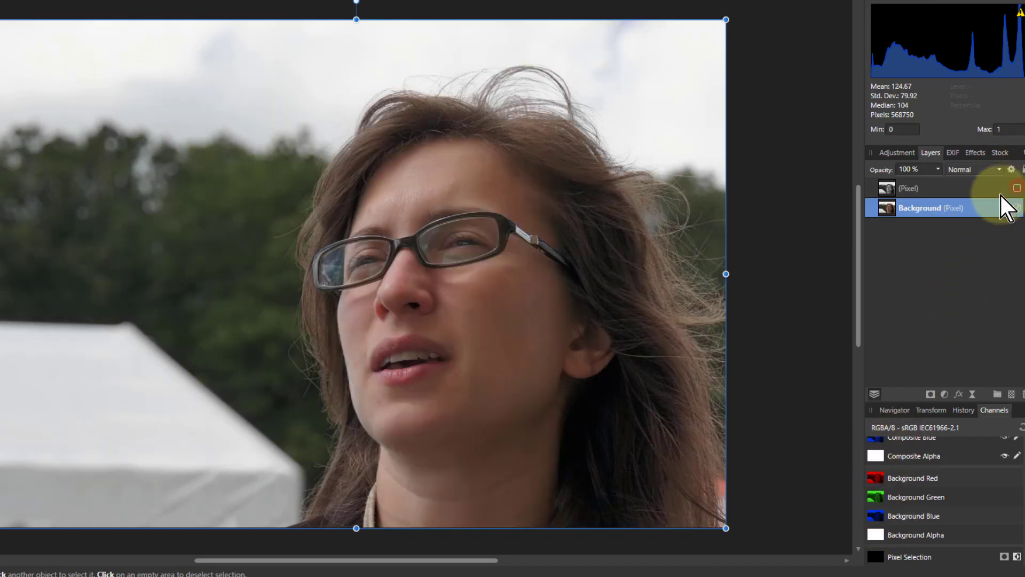
{"action": "double_click", "coordinate": [908, 190]}
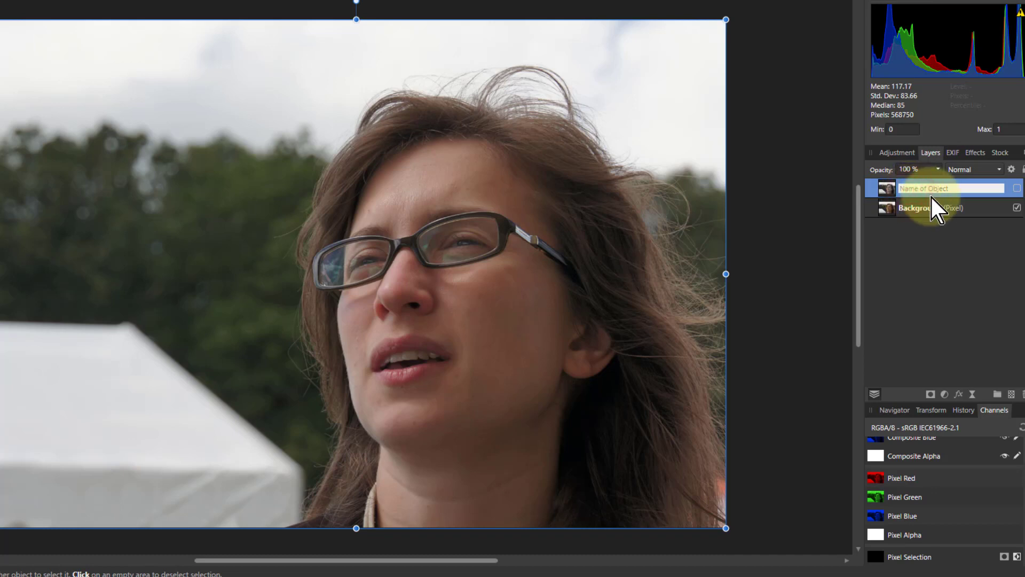
{"action": "type", "text": "R"}
{"action": "key", "text": "Return"}
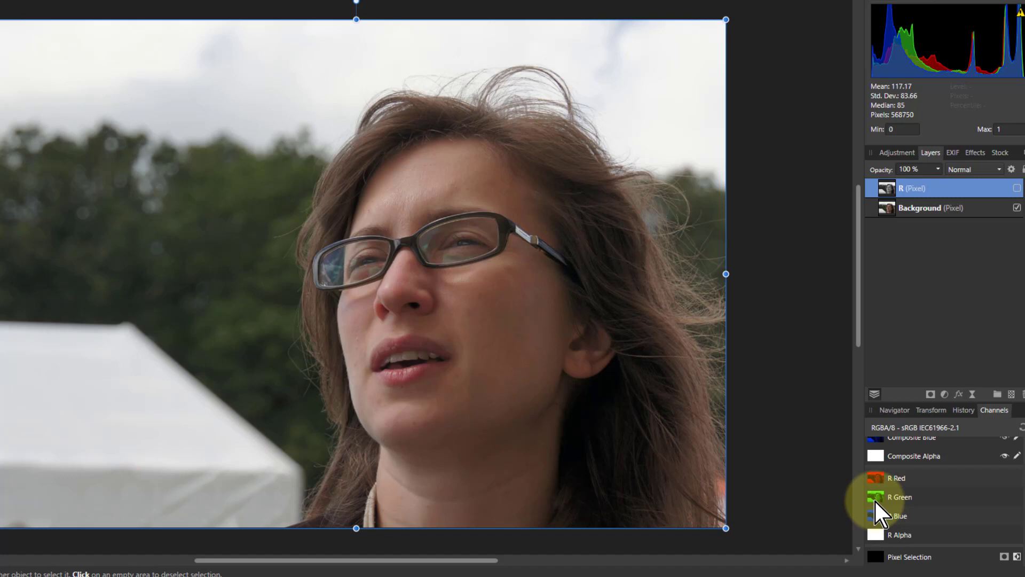
- Create a grayscale layer from the Background's green channel
{"action": "left_click", "coordinate": [908, 210]}
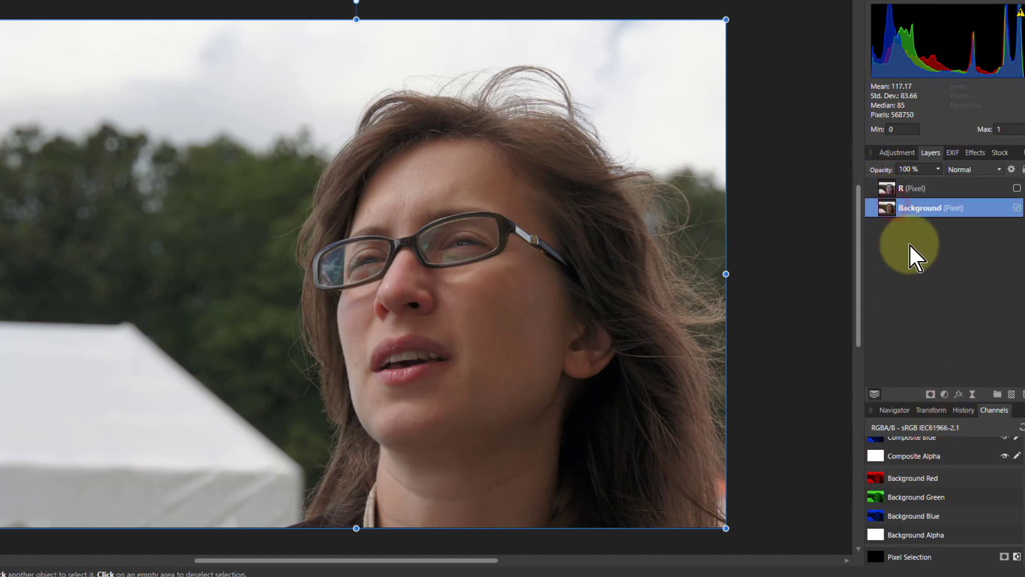
{"action": "right_click", "coordinate": [873, 497]}
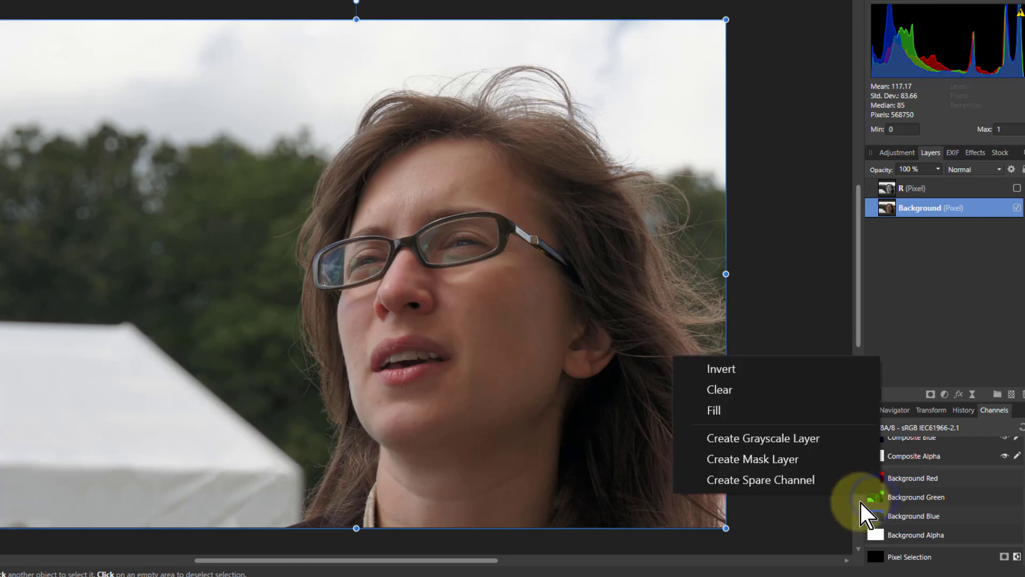
{"action": "left_click", "coordinate": [758, 439]}
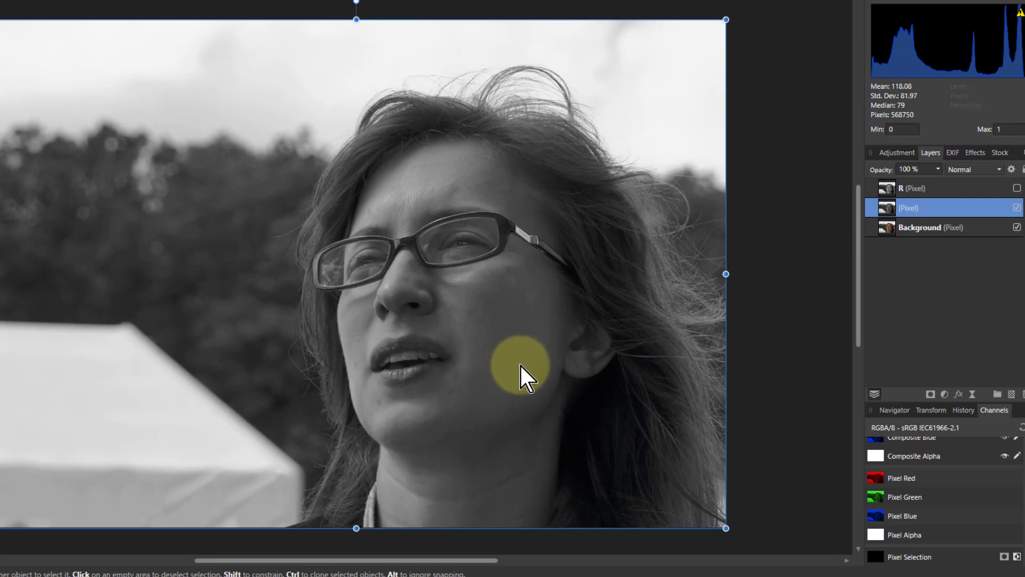
- Rename the new layer G and hide it
{"action": "double_click", "coordinate": [905, 209]}
{"action": "type", "text": "G"}
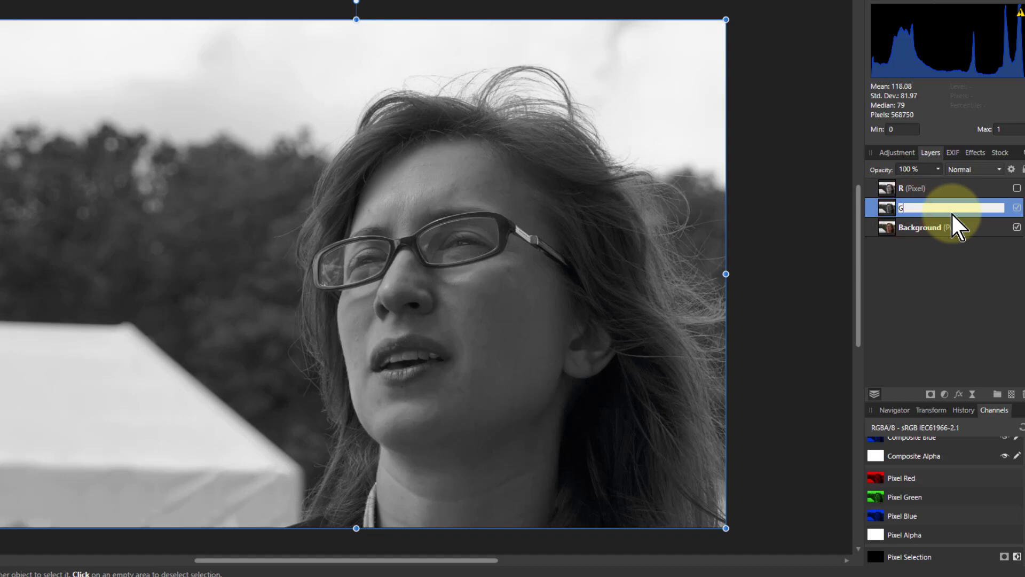
{"action": "key", "text": "Return"}
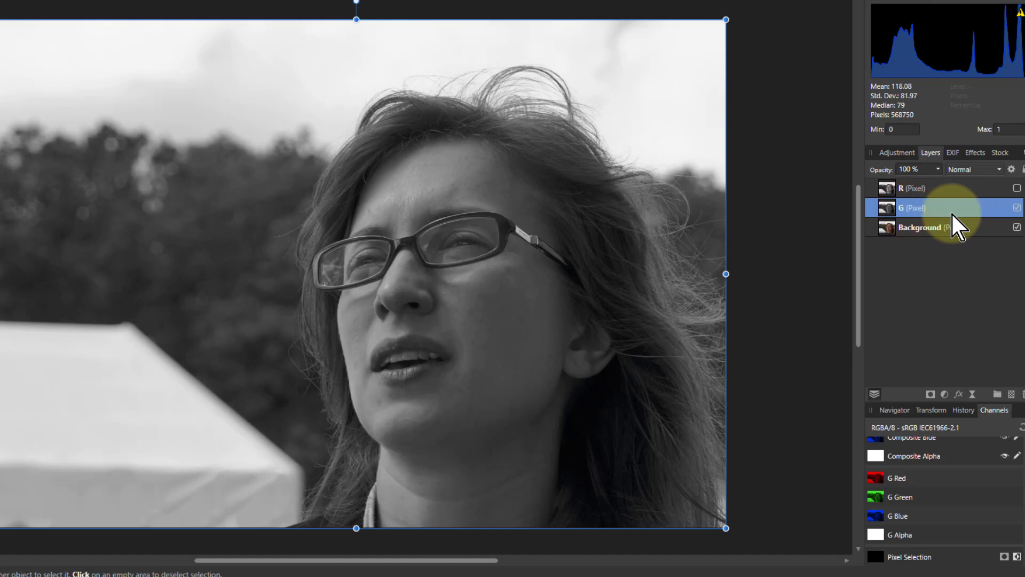
{"action": "left_click", "coordinate": [1017, 208]}
- Create a grayscale layer from the Background's blue channel
{"action": "left_click", "coordinate": [888, 227]}
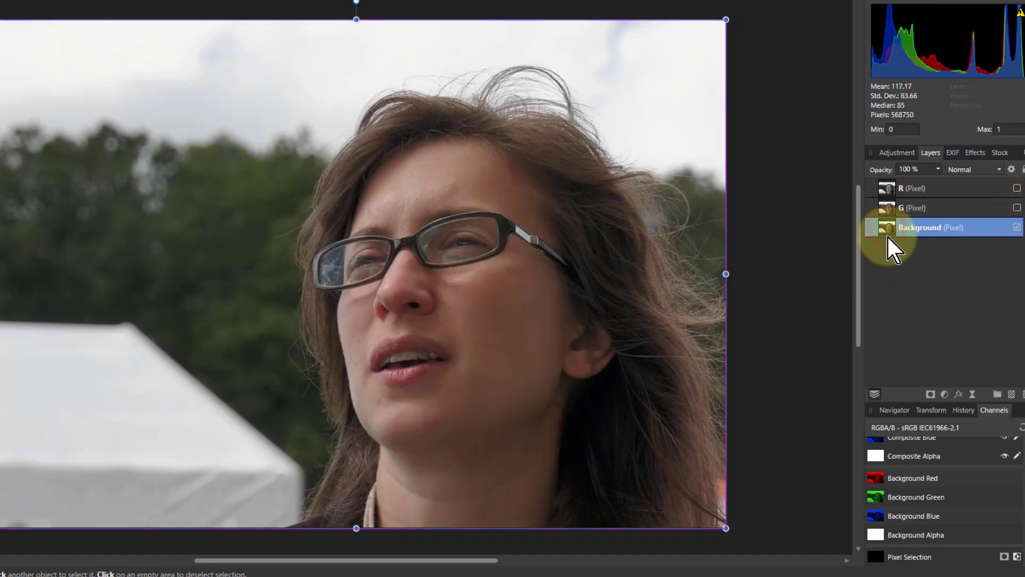
{"action": "right_click", "coordinate": [871, 515]}
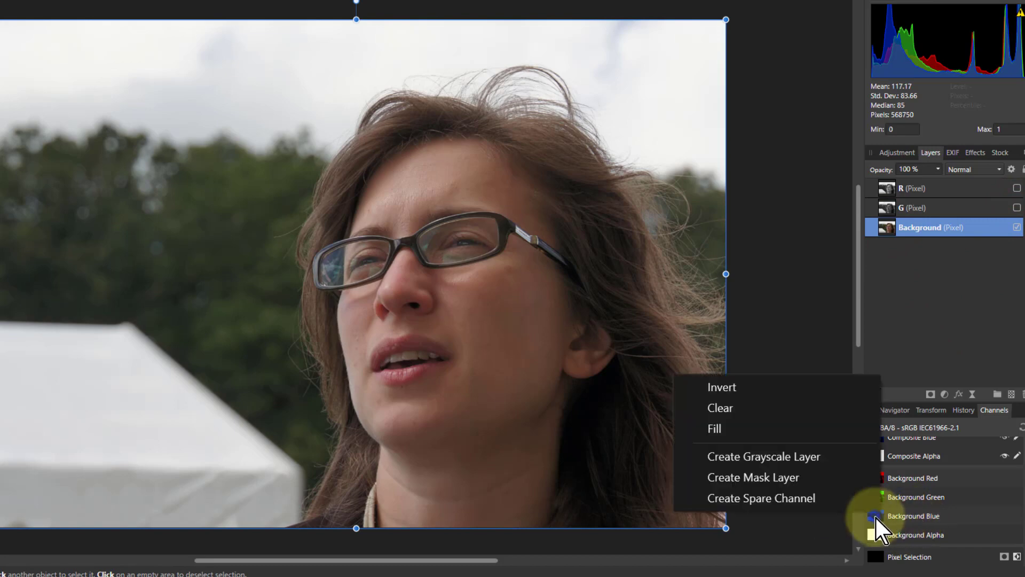
{"action": "left_click", "coordinate": [768, 459]}
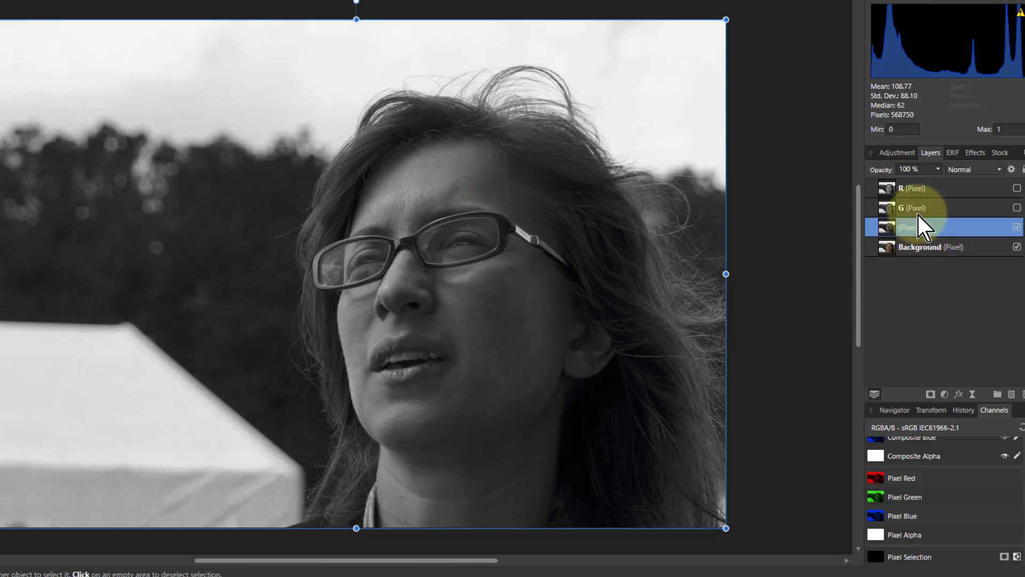
- Name the new layer B and make the R and G layers visible again
{"action": "double_click", "coordinate": [915, 230]}
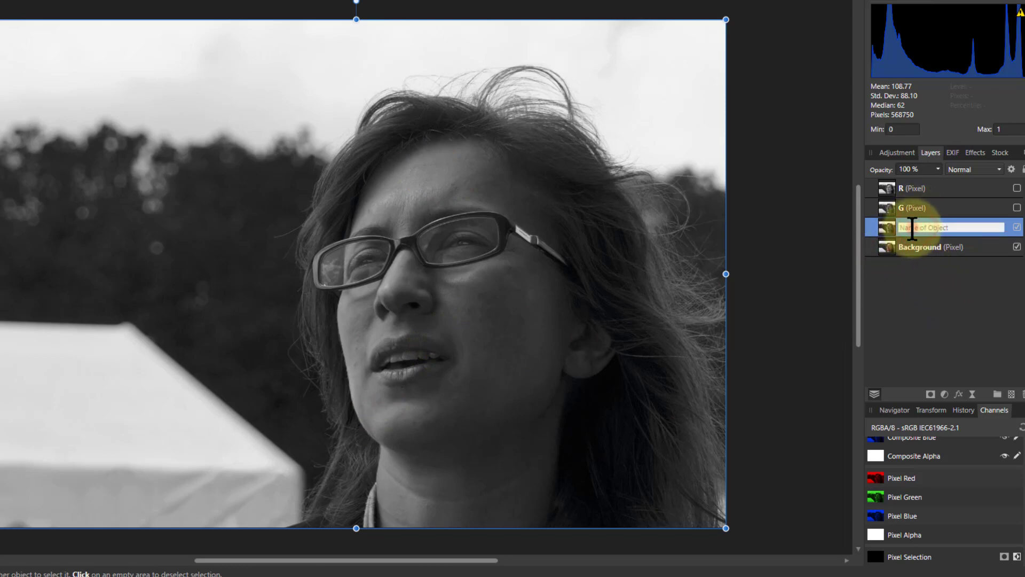
{"action": "key", "text": "Return"}
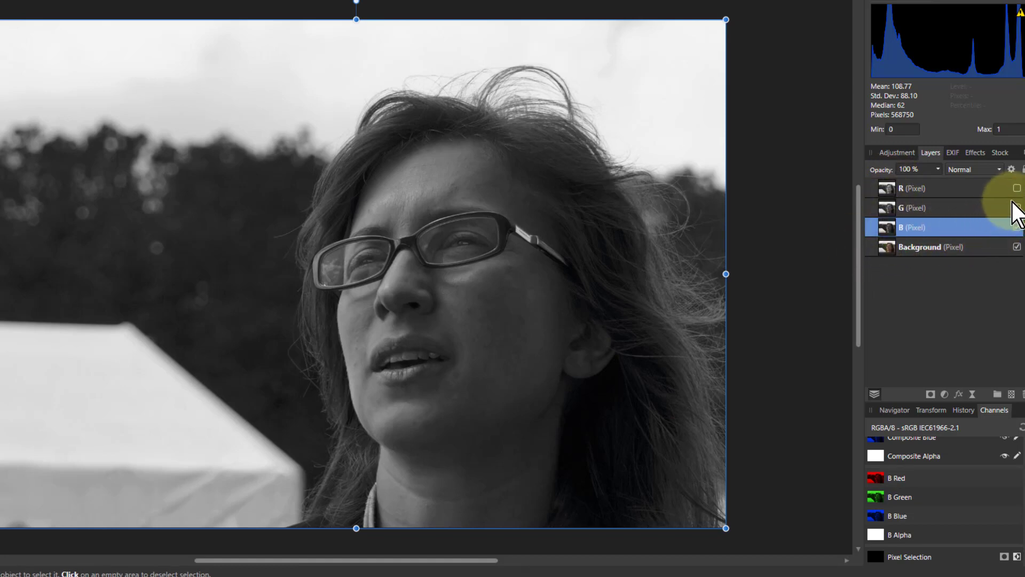
{"action": "left_click", "coordinate": [1016, 188]}
{"action": "left_click", "coordinate": [1017, 208]}
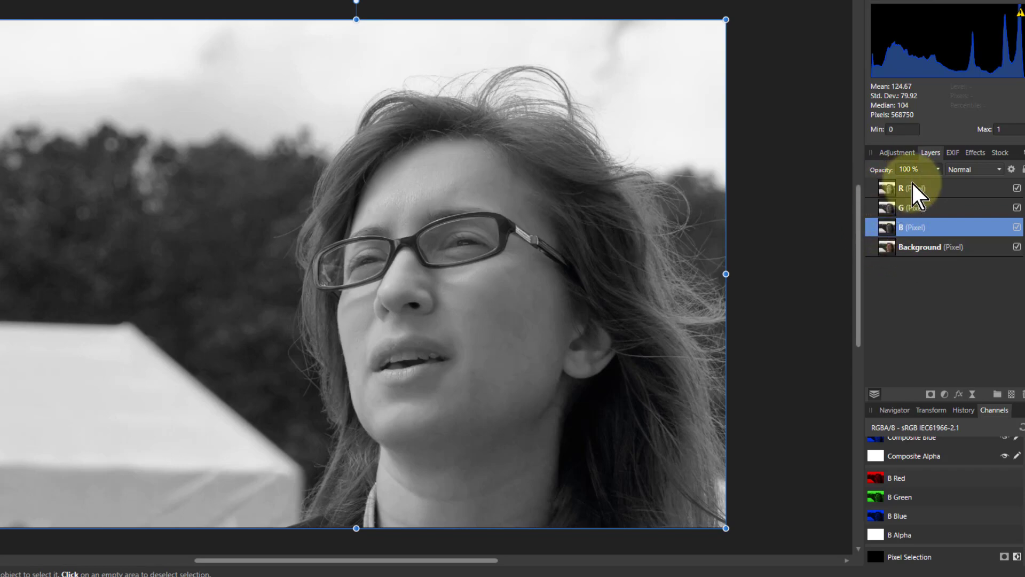
- Set both the R and G layers to the Add blend mode
{"action": "left_click", "coordinate": [885, 188]}
{"action": "left_click", "coordinate": [904, 208], "text": "shift"}
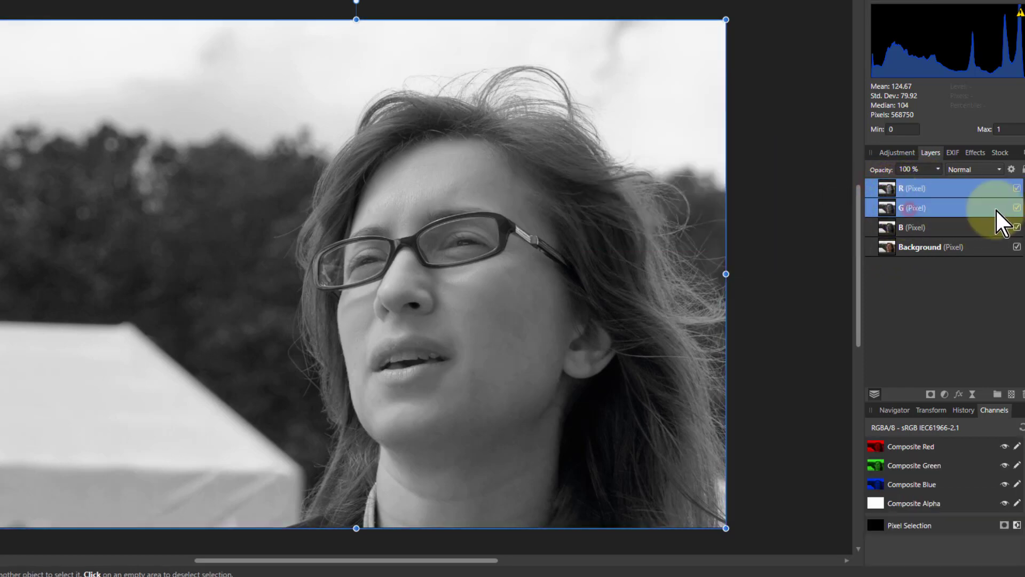
{"action": "left_click", "coordinate": [971, 170]}
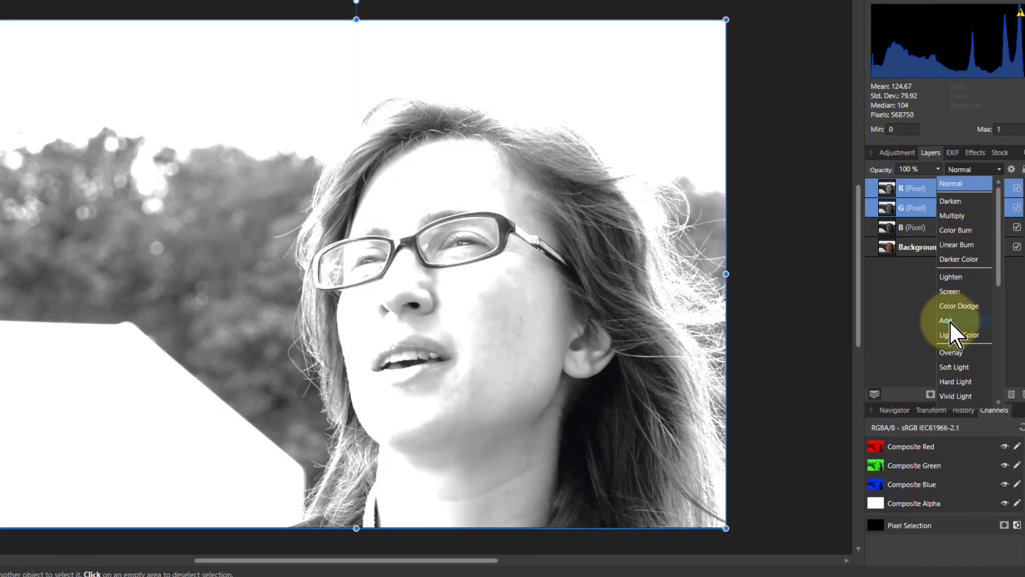
{"action": "left_click", "coordinate": [946, 320]}
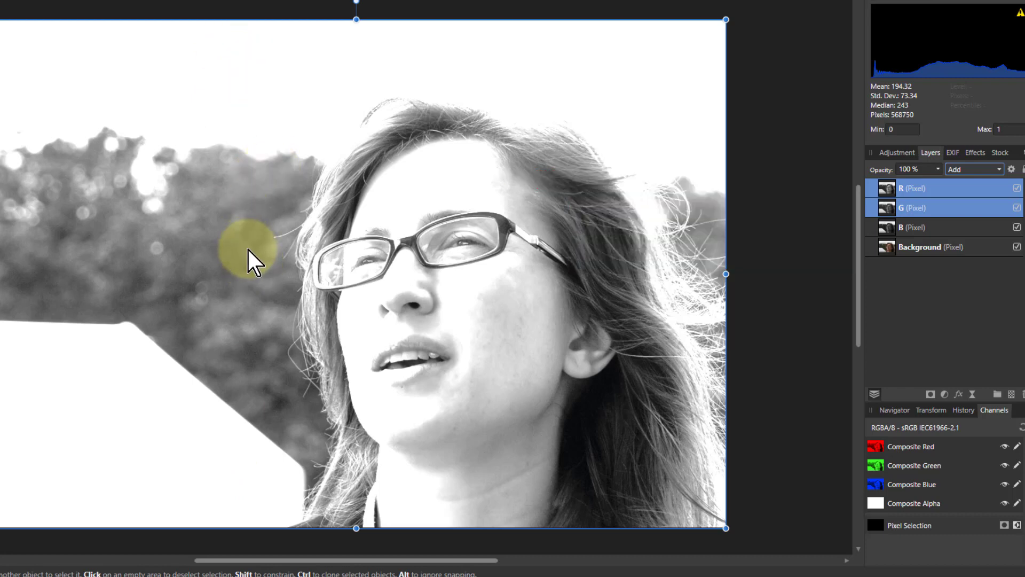
{"action": "left_click", "coordinate": [889, 190]}
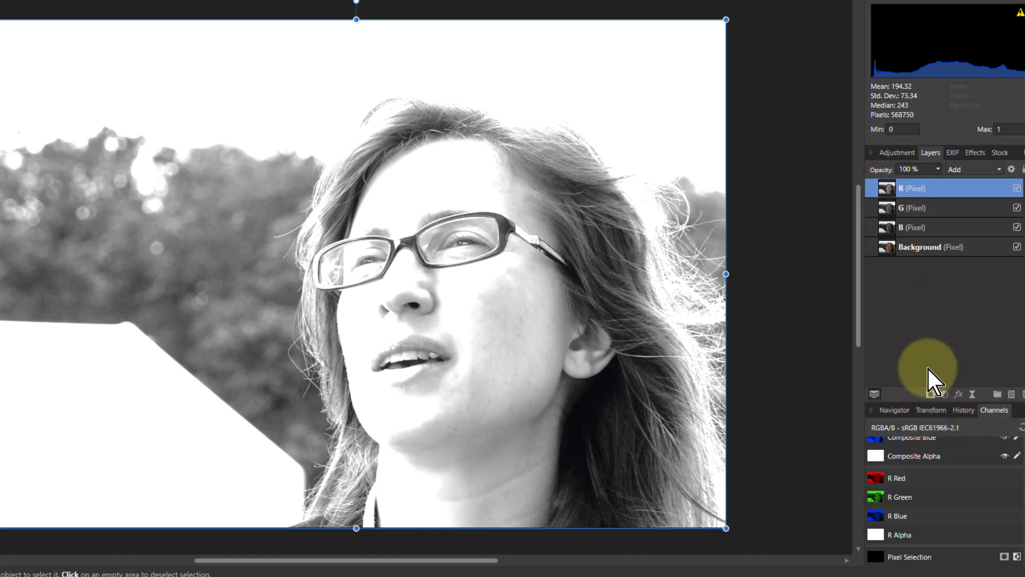
- Add a Curves adjustment to R and lower its highlight endpoint to about one third
{"action": "left_click", "coordinate": [944, 396]}
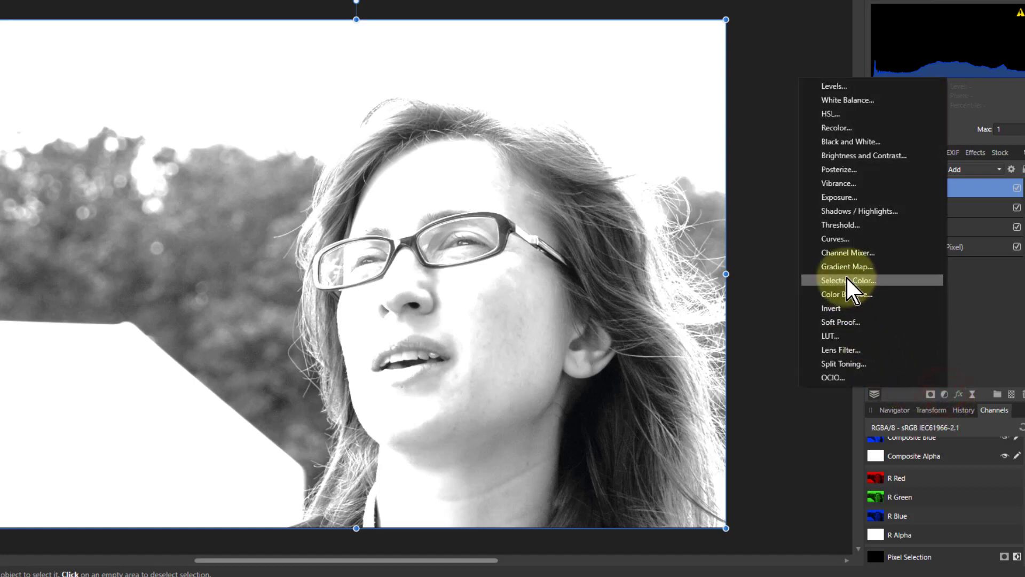
{"action": "left_click", "coordinate": [835, 239]}
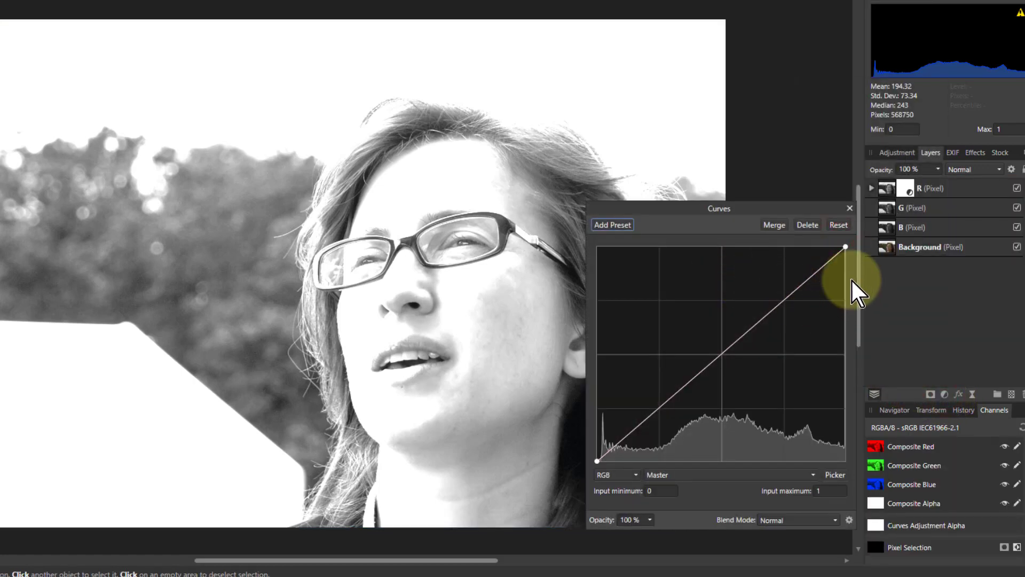
{"action": "left_click_drag", "start_coordinate": [847, 247], "coordinate": [854, 393]}
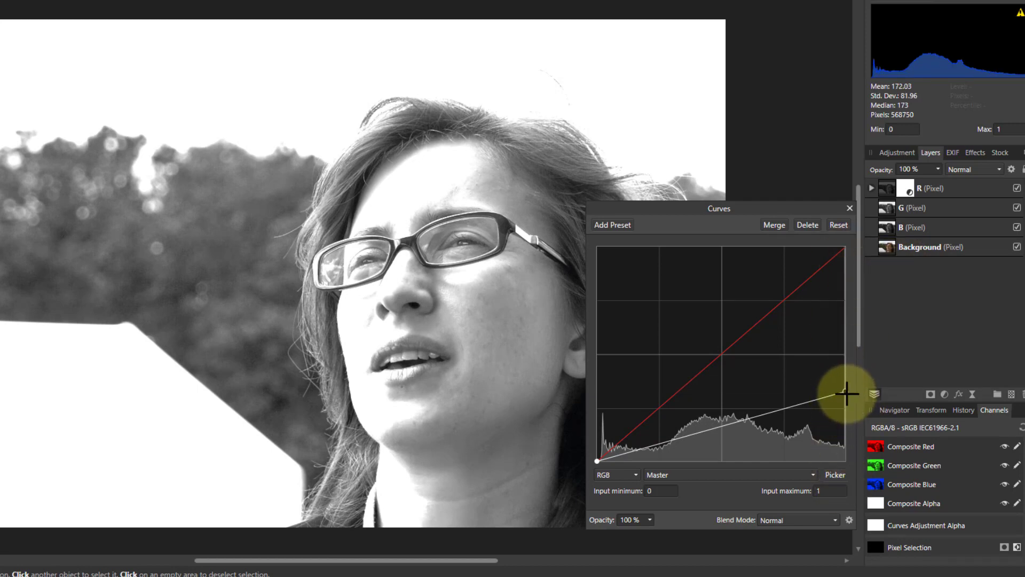
{"action": "left_click_drag", "start_coordinate": [847, 393], "coordinate": [846, 395]}
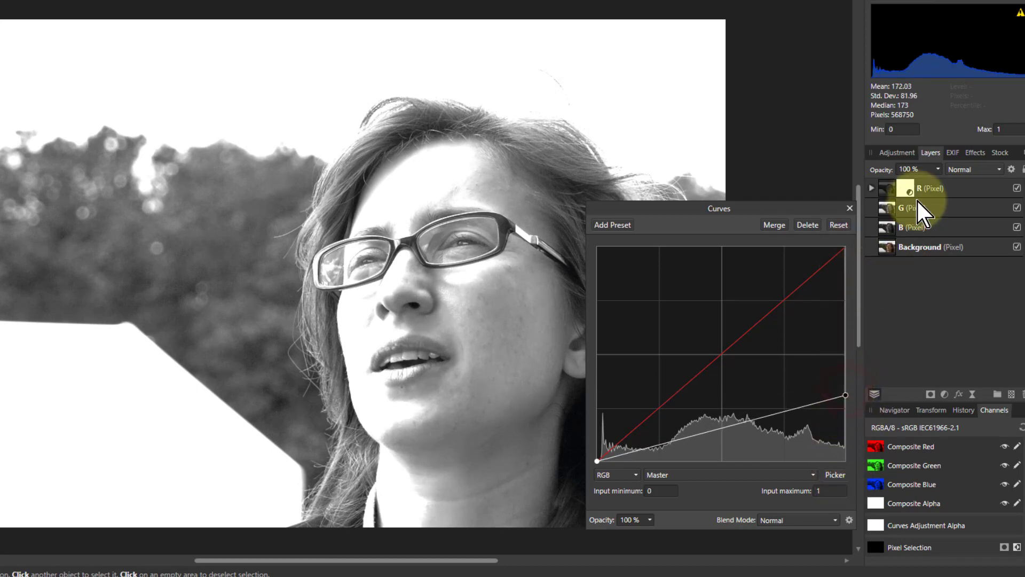
- Give the G layer a Curves adjustment with its highlight endpoint lowered to about a third
{"action": "left_click", "coordinate": [886, 211]}
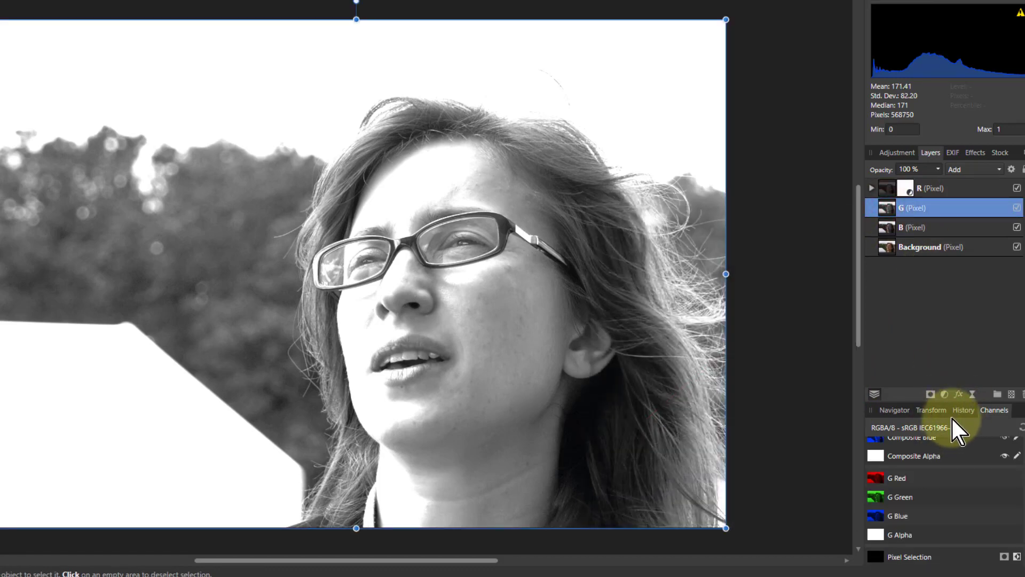
{"action": "left_click", "coordinate": [943, 396]}
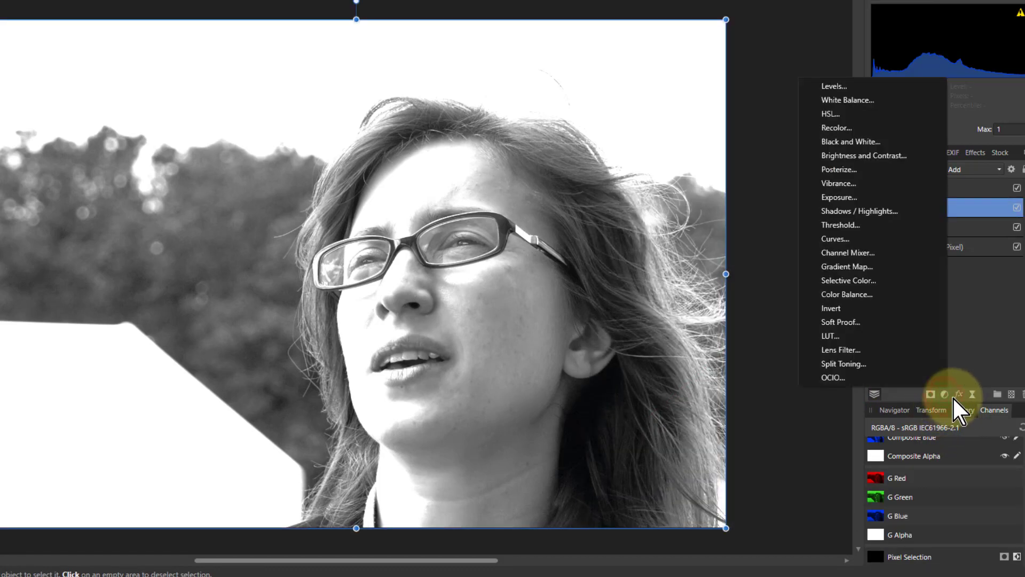
{"action": "left_click", "coordinate": [843, 238]}
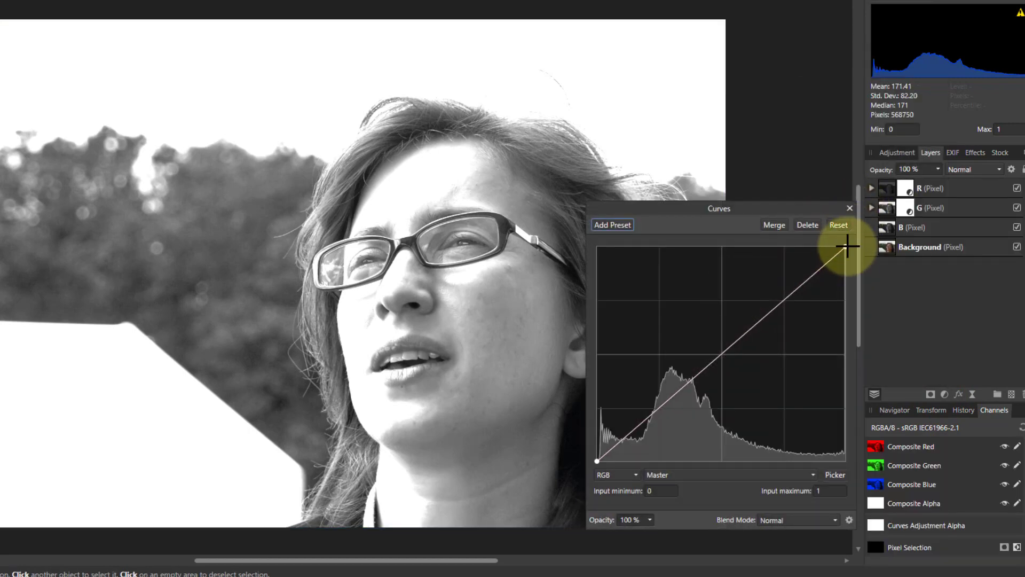
{"action": "left_click_drag", "start_coordinate": [849, 245], "coordinate": [858, 403]}
{"action": "mouse_move", "coordinate": [985, 68]}
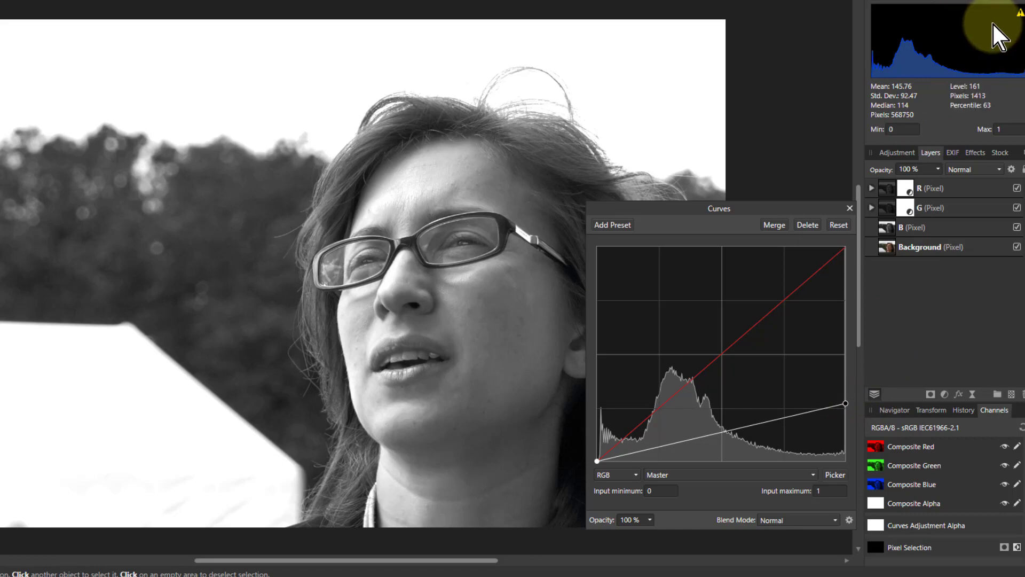
{"action": "mouse_move", "coordinate": [984, 32]}
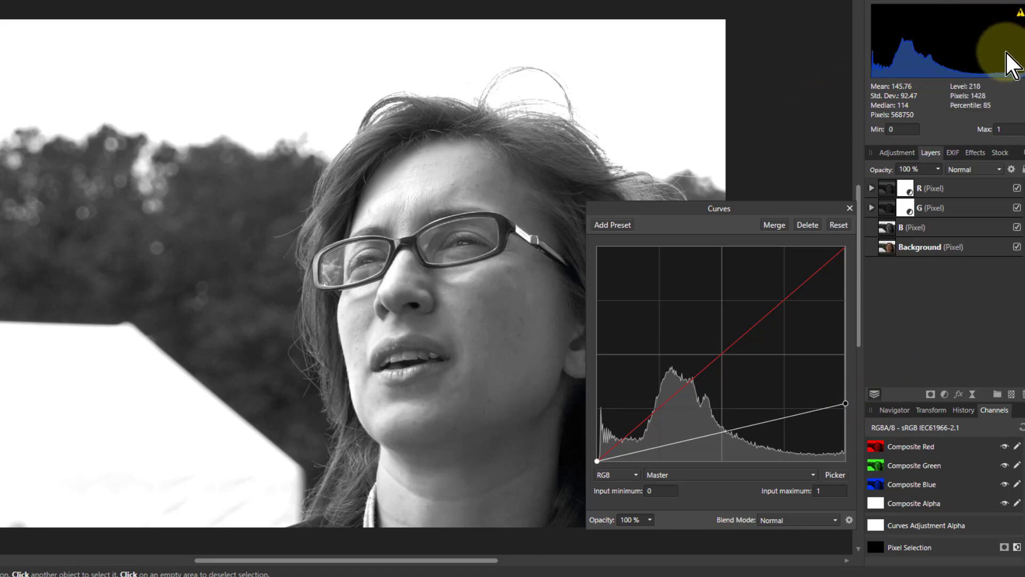
- Give the B layer a Curves adjustment with its highlight endpoint pulled down to about a third
{"action": "left_click", "coordinate": [890, 226]}
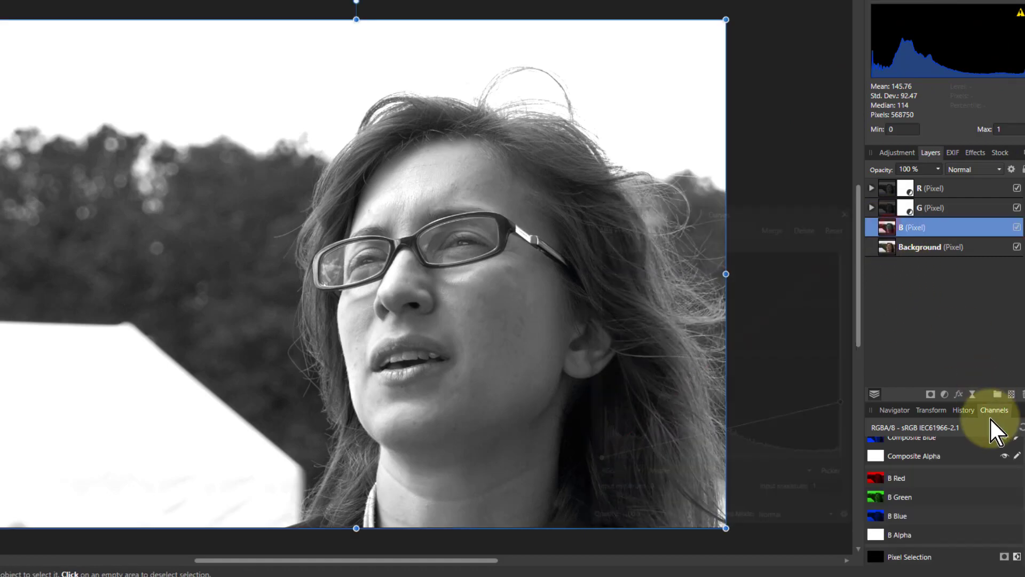
{"action": "left_click", "coordinate": [944, 393]}
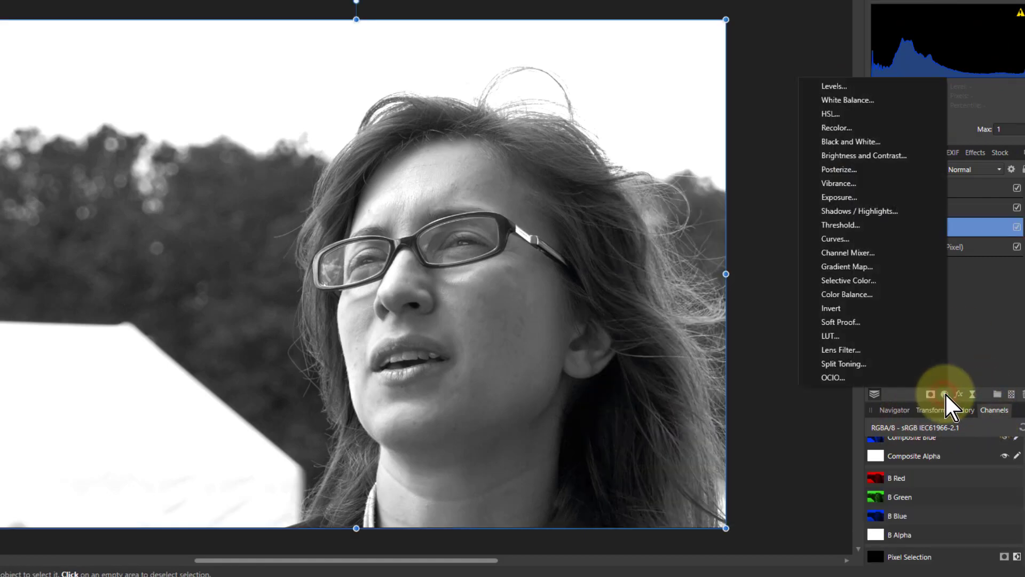
{"action": "left_click", "coordinate": [841, 239]}
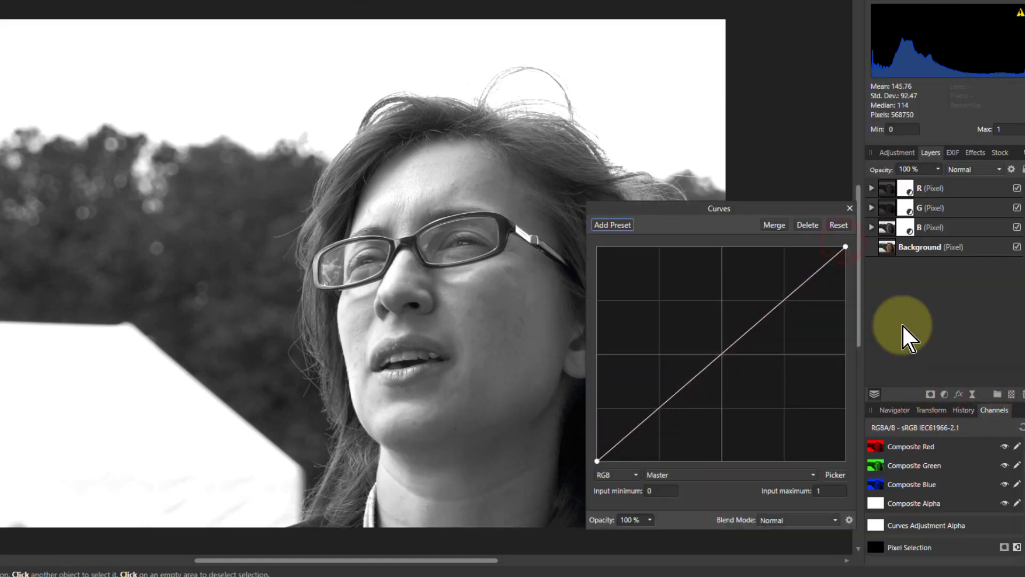
{"action": "left_click_drag", "start_coordinate": [841, 246], "coordinate": [852, 396]}
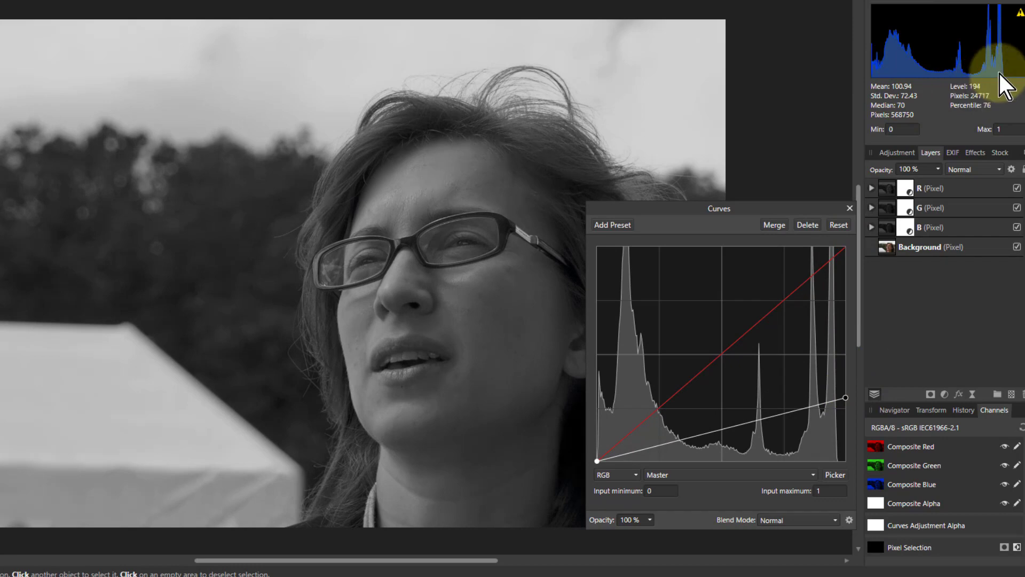
- Hide the colour Background layer, leaving R, G and B visible
{"action": "left_click", "coordinate": [1016, 208]}
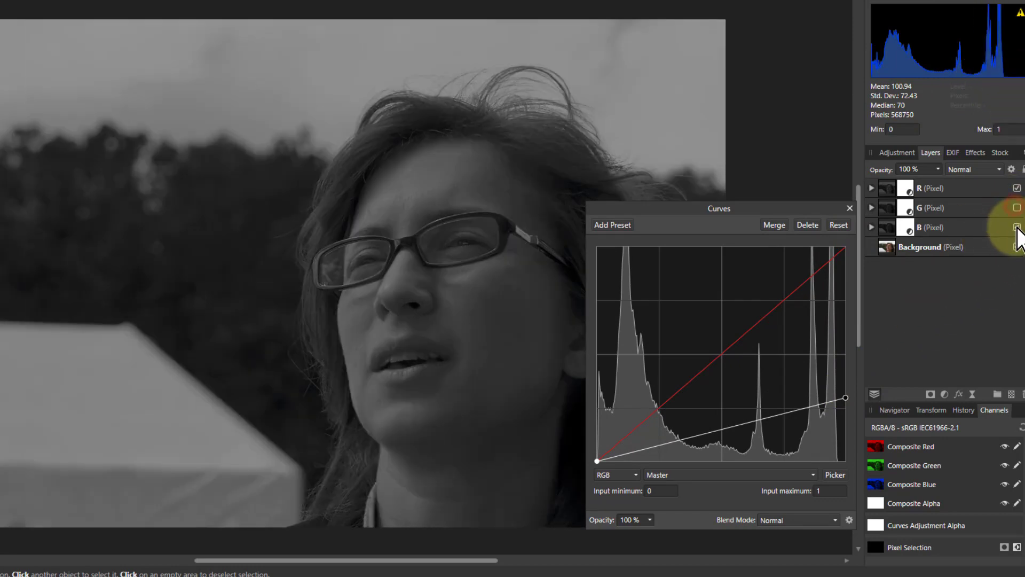
{"action": "left_click", "coordinate": [1017, 227]}
{"action": "left_click", "coordinate": [1016, 246]}
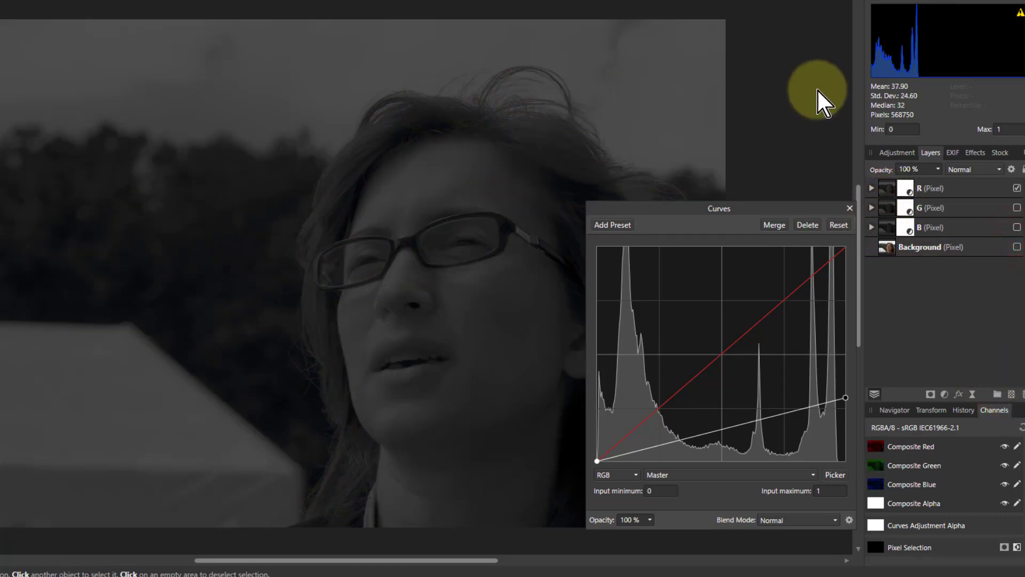
{"action": "mouse_move", "coordinate": [876, 85]}
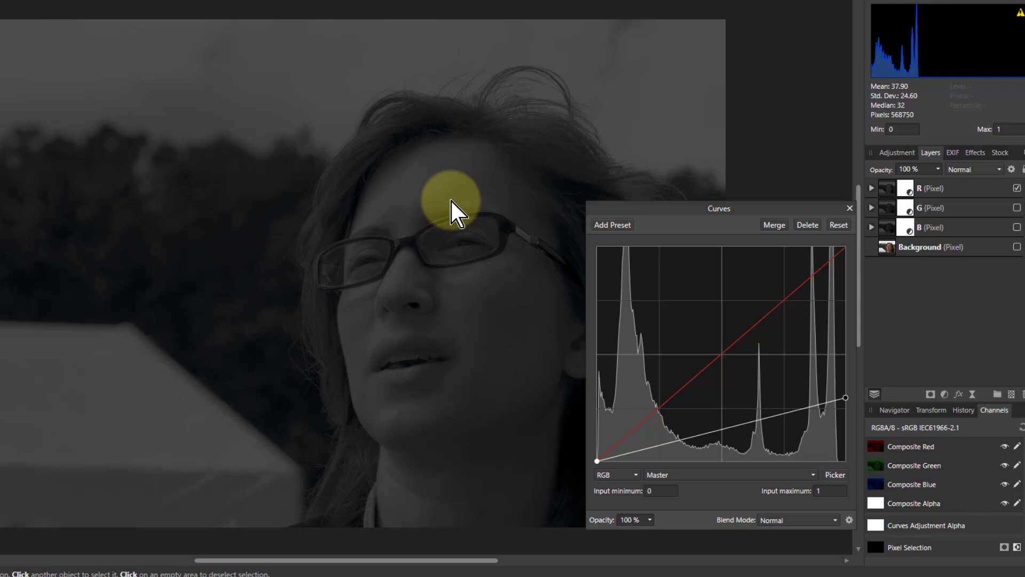
{"action": "mouse_move", "coordinate": [922, 72]}
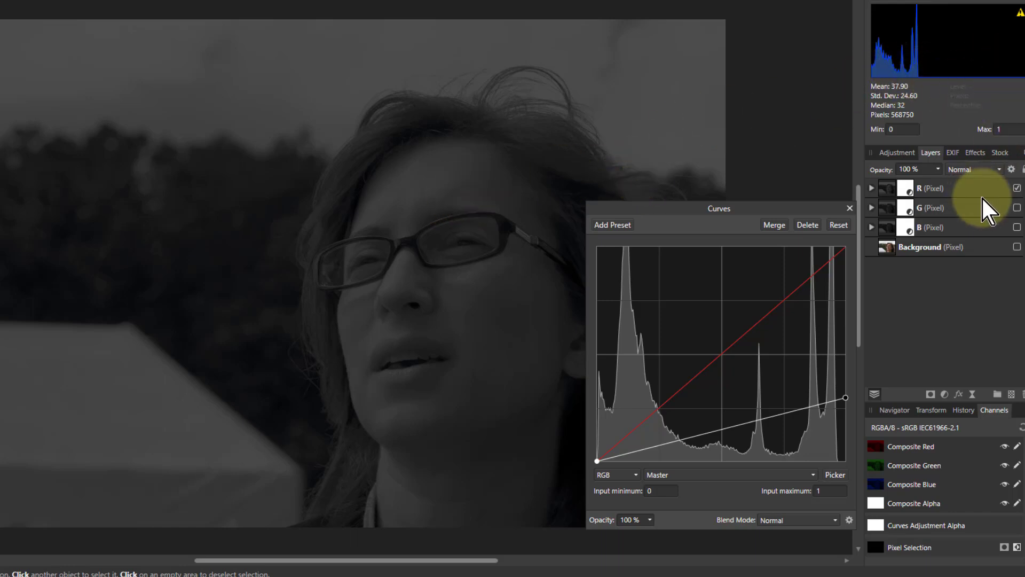
{"action": "left_click", "coordinate": [1017, 208]}
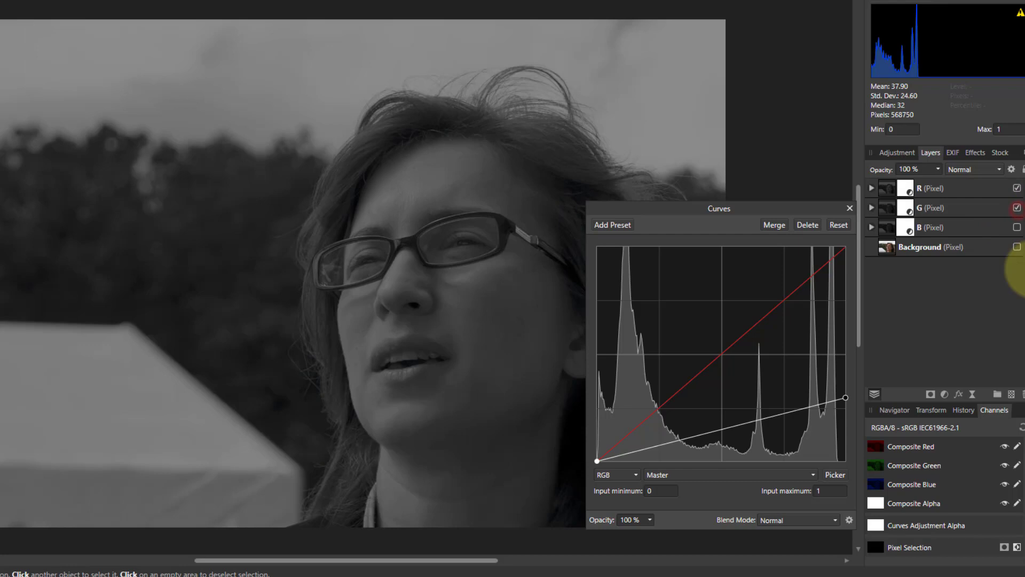
{"action": "left_click", "coordinate": [1017, 227]}
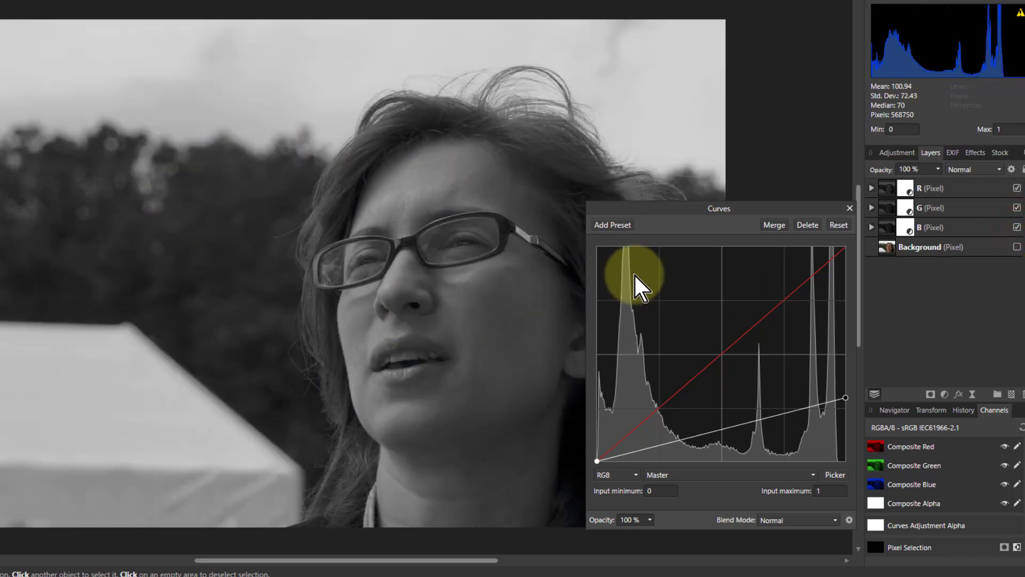
- Raise the G curve's highlight endpoint and slightly nudge the R curve's endpoint
{"action": "mouse_move", "coordinate": [1004, 88]}
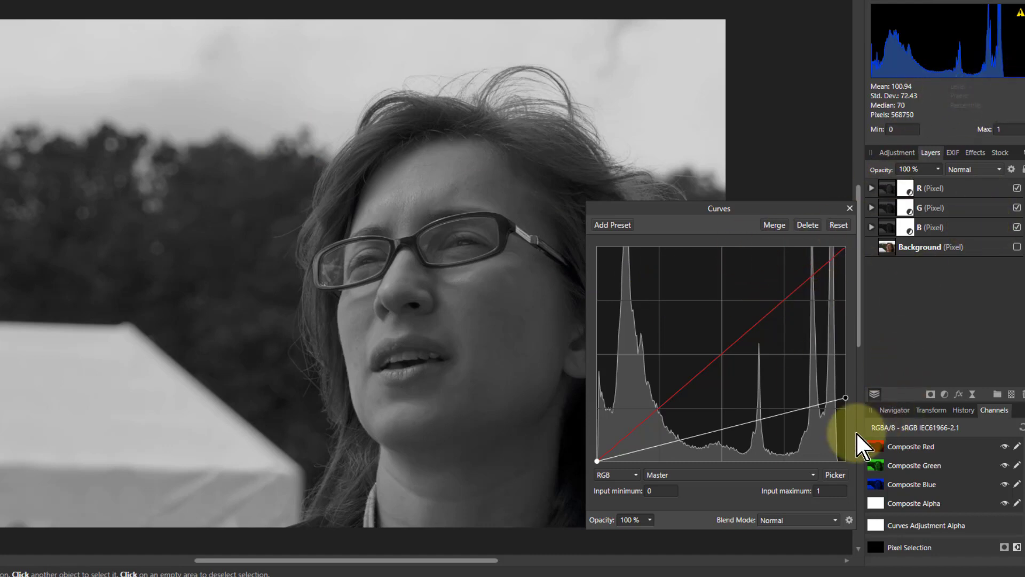
{"action": "left_click", "coordinate": [890, 213]}
{"action": "double_click", "coordinate": [907, 211]}
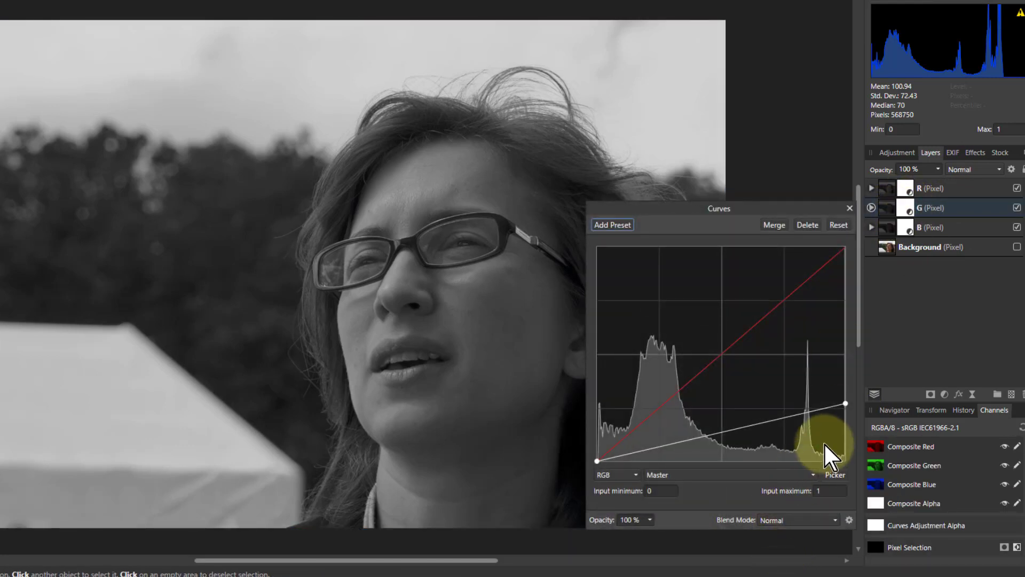
{"action": "left_click_drag", "start_coordinate": [845, 404], "coordinate": [843, 376]}
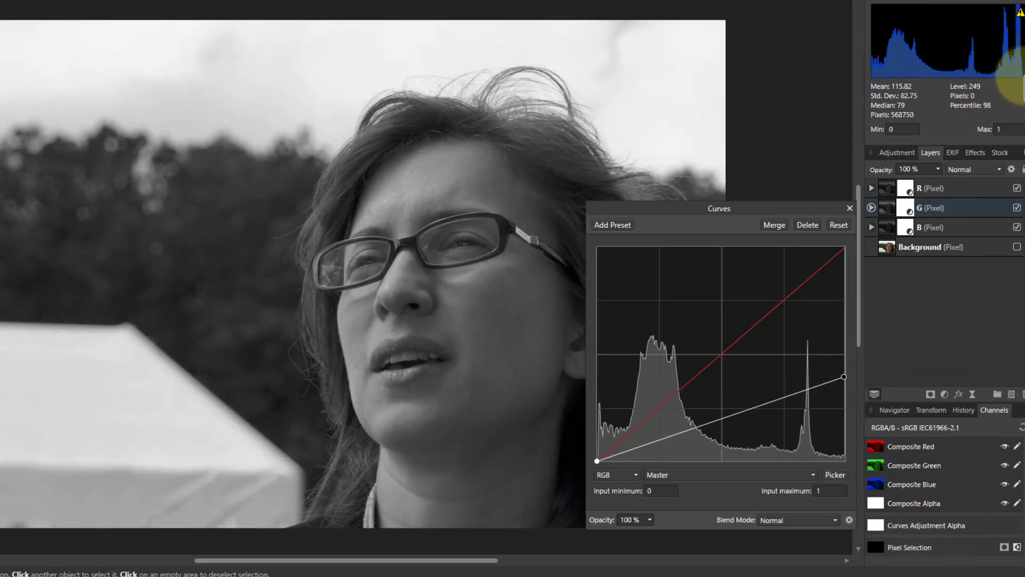
{"action": "left_click", "coordinate": [908, 188]}
{"action": "left_click_drag", "start_coordinate": [844, 398], "coordinate": [844, 390]}
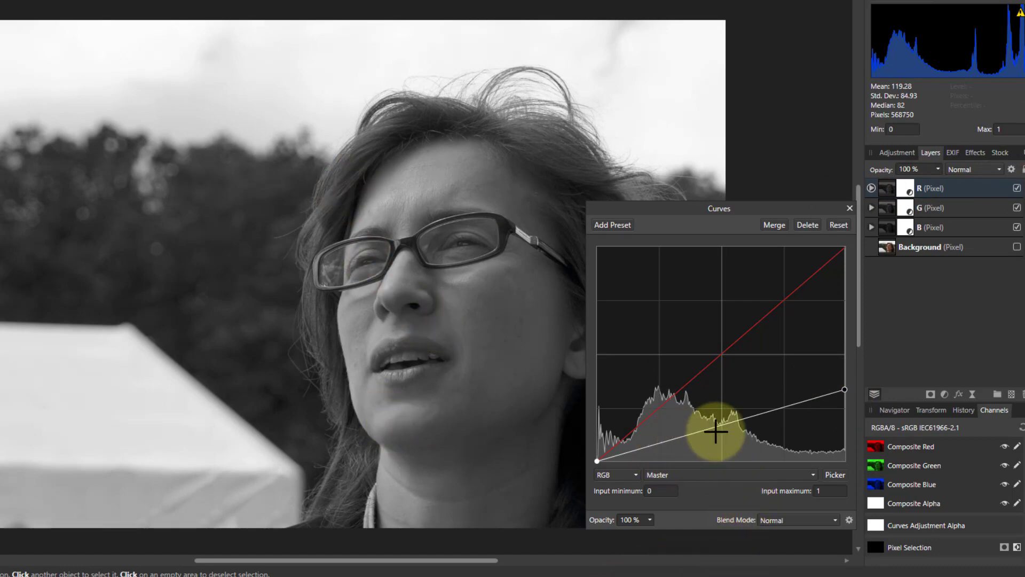
- Add two points to the R curve and pull the lower one down to deepen shadows
{"action": "left_click_drag", "start_coordinate": [723, 425], "coordinate": [793, 397]}
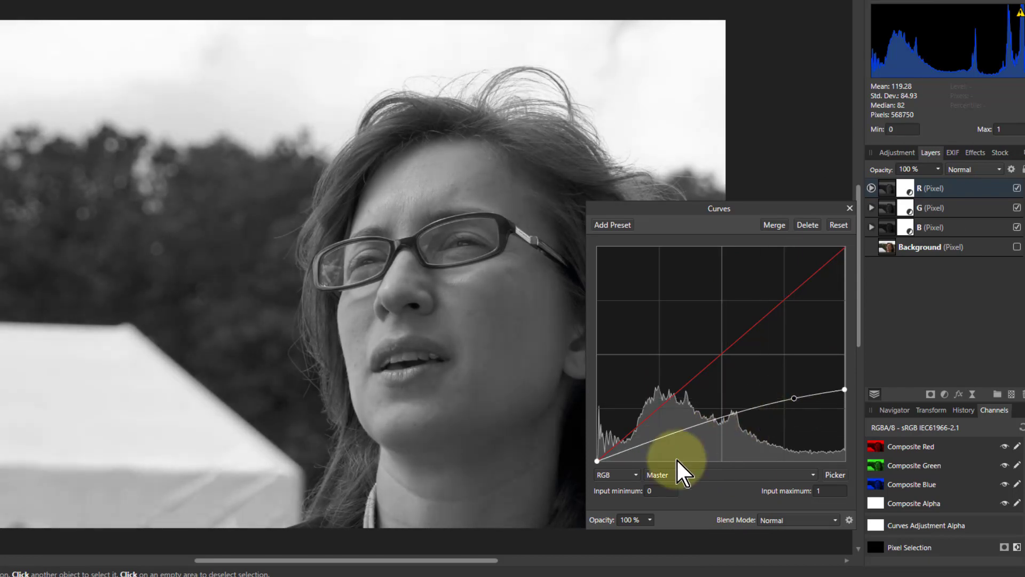
{"action": "left_click", "coordinate": [665, 440]}
{"action": "left_click_drag", "start_coordinate": [664, 441], "coordinate": [667, 447]}
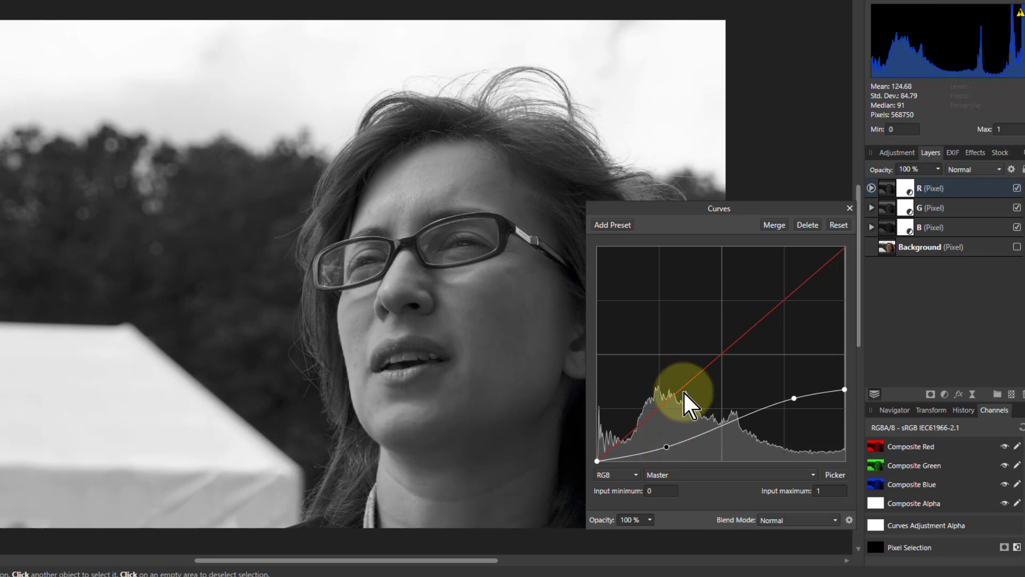
{"action": "left_click", "coordinate": [904, 209]}
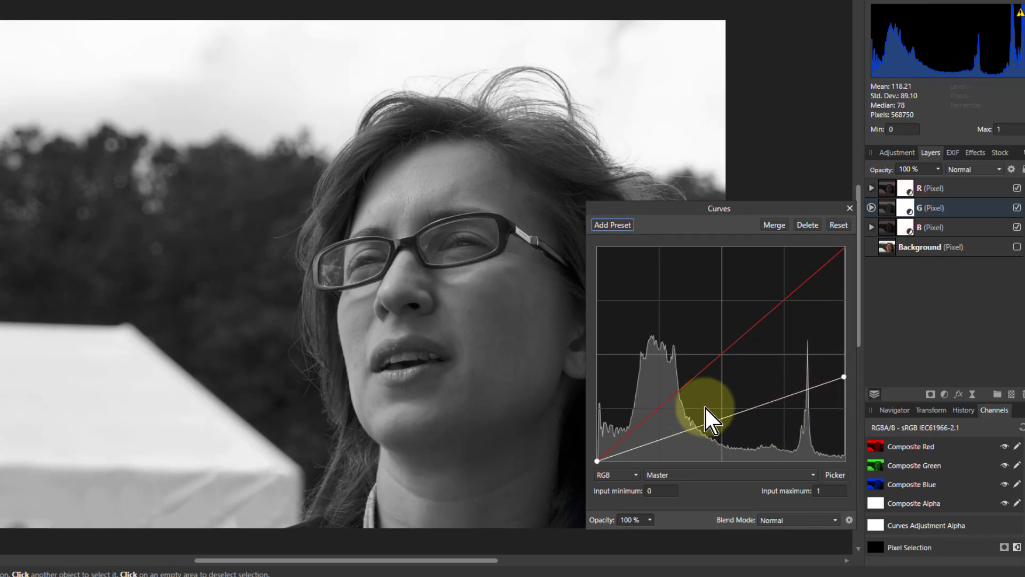
- Add a near-neutral midpoint to the G layer's curve and pull a lower point down to deepen shadows
{"action": "left_click_drag", "start_coordinate": [718, 419], "coordinate": [722, 363]}
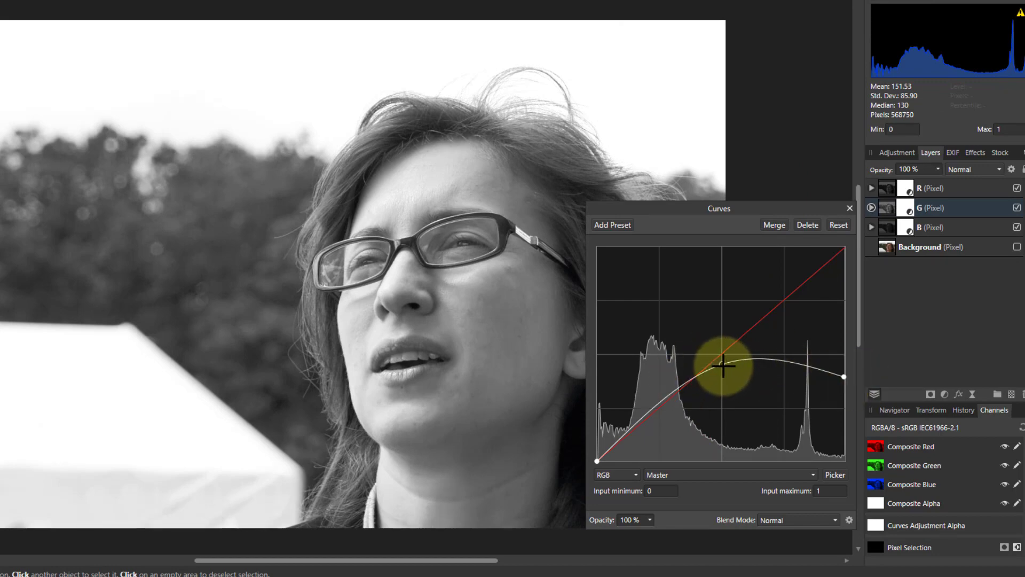
{"action": "left_click_drag", "start_coordinate": [723, 364], "coordinate": [782, 387]}
{"action": "mouse_move", "coordinate": [677, 425]}
{"action": "left_mouse_down"}
{"action": "mouse_move", "coordinate": [668, 427]}
{"action": "mouse_move", "coordinate": [675, 446]}
{"action": "mouse_move", "coordinate": [672, 439]}
{"action": "left_mouse_up"}
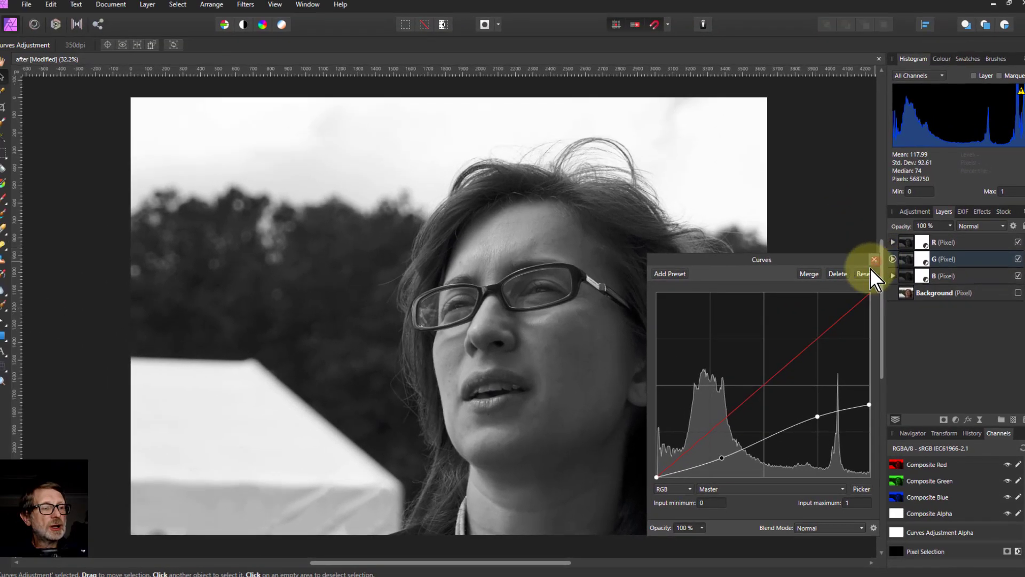
- Close the G layer's Curves adjustment dialog
{"action": "left_click", "coordinate": [873, 261]}
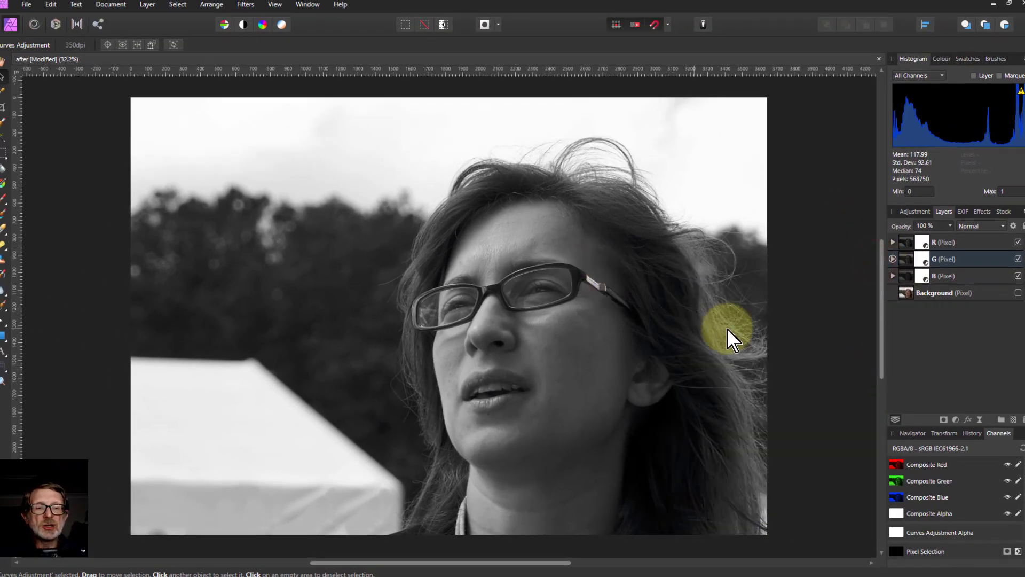